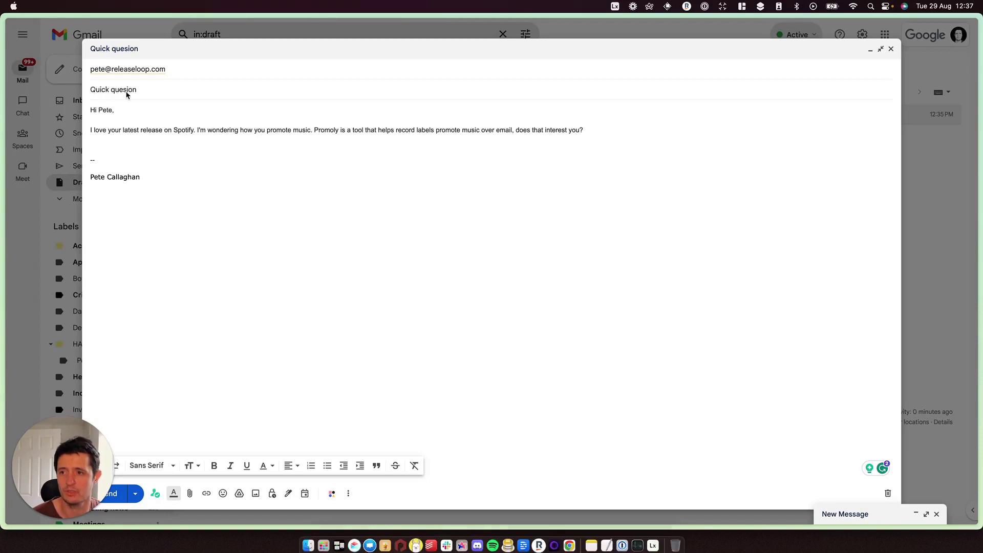
Fix the subject line typo so it reads 'Quick question'
left_click(126, 95)
type("t")
left_click(169, 178)
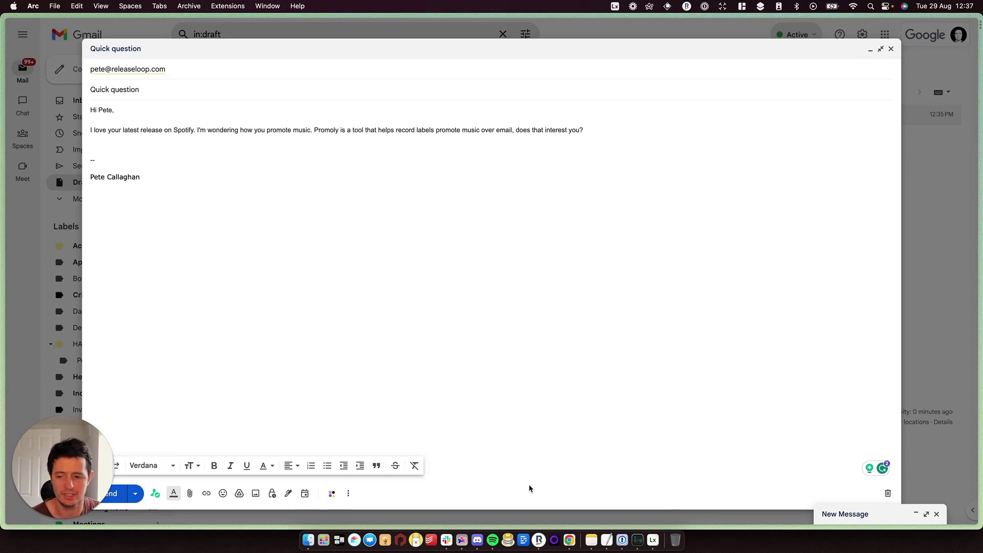
Send the Promoly pitch email and switch to the recipient's mail account
left_click(121, 501)
mouse_move(2, 436)
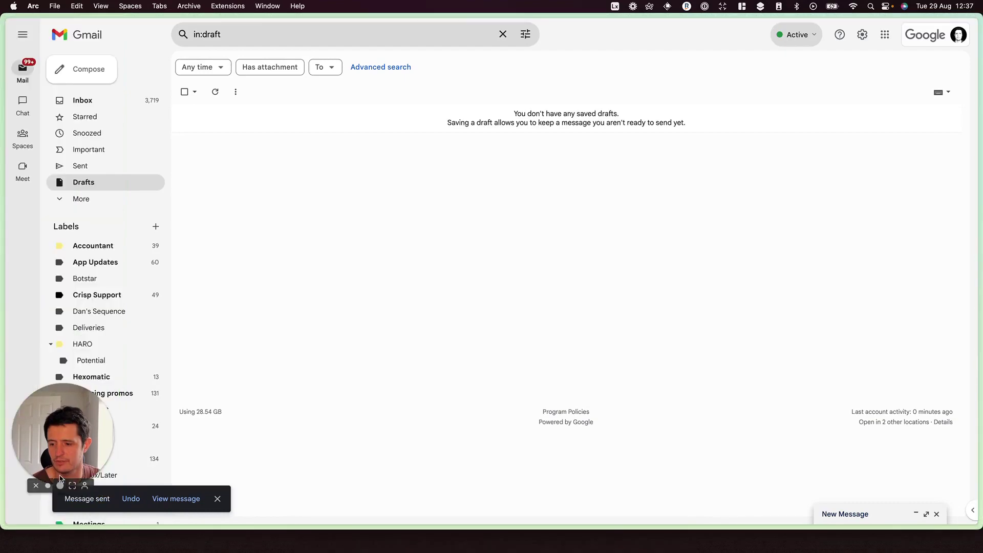
mouse_move(3, 507)
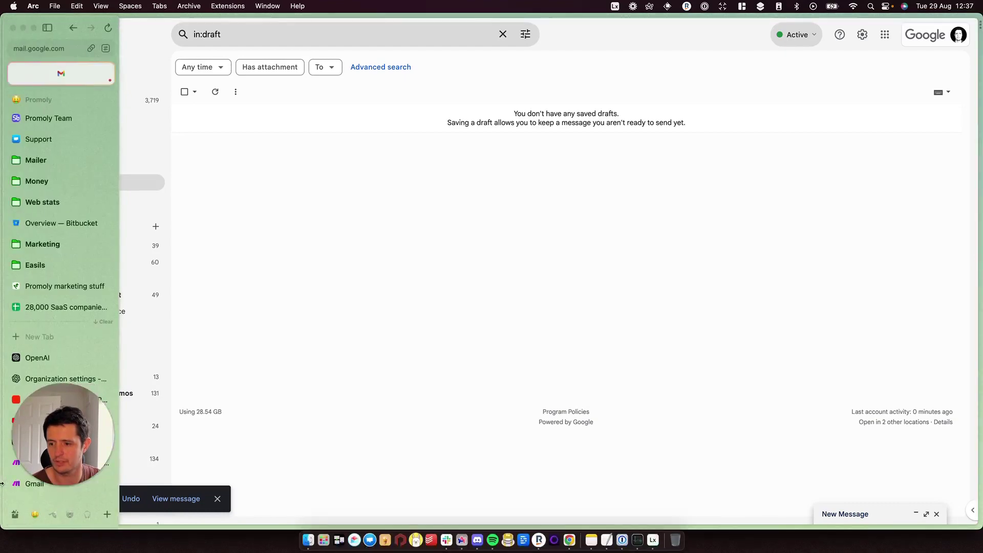
left_click(83, 517)
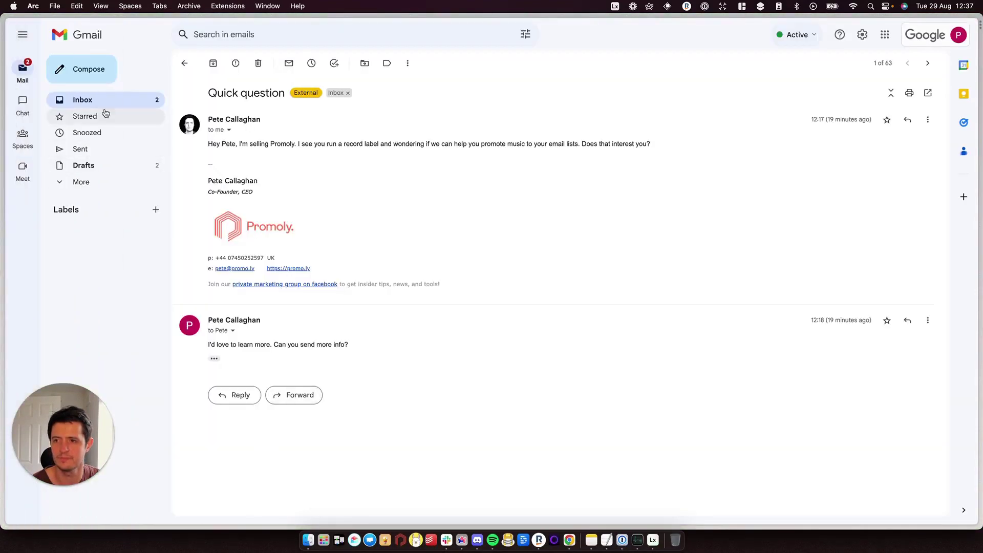
Refresh the recipient's inbox and open the newly arrived Quick question email
left_click(103, 105)
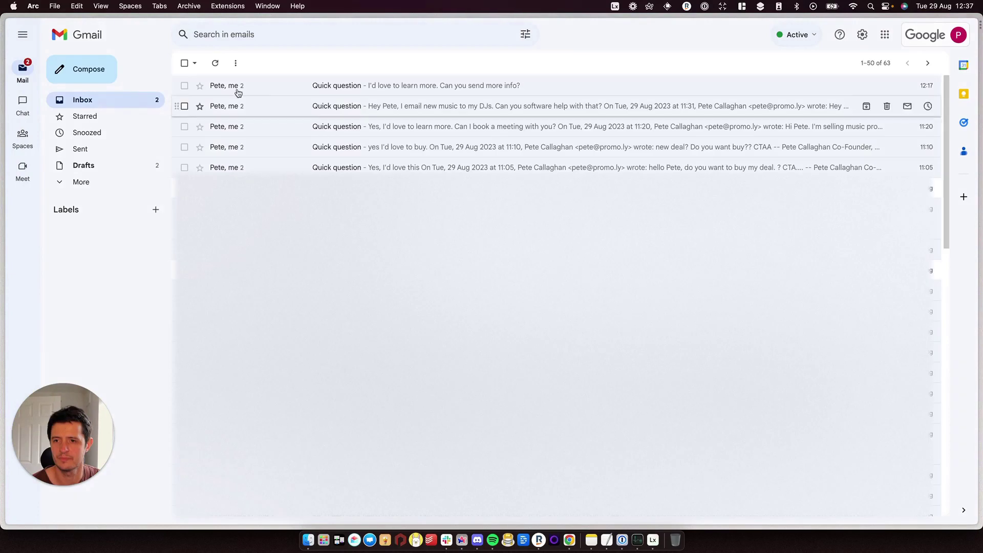
left_click(218, 62)
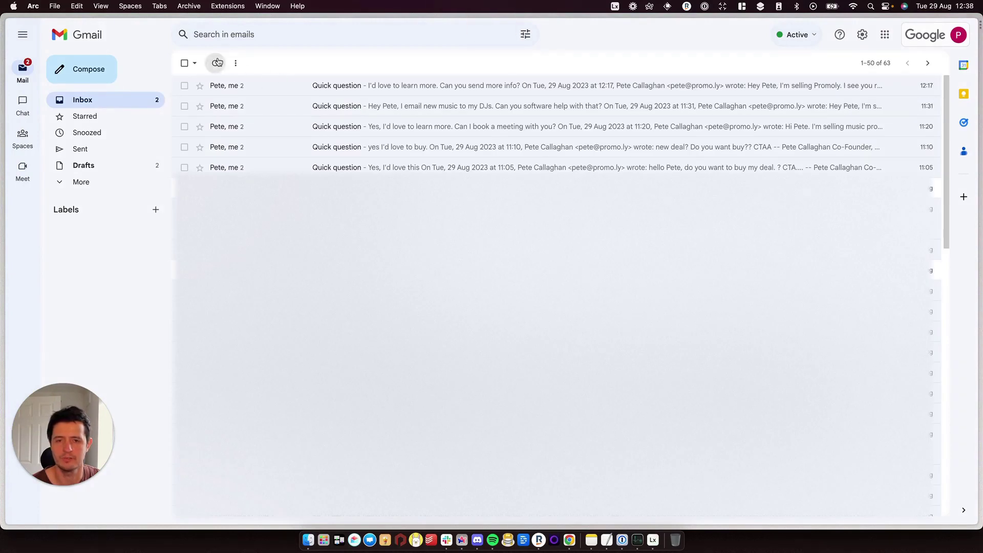
left_click(218, 62)
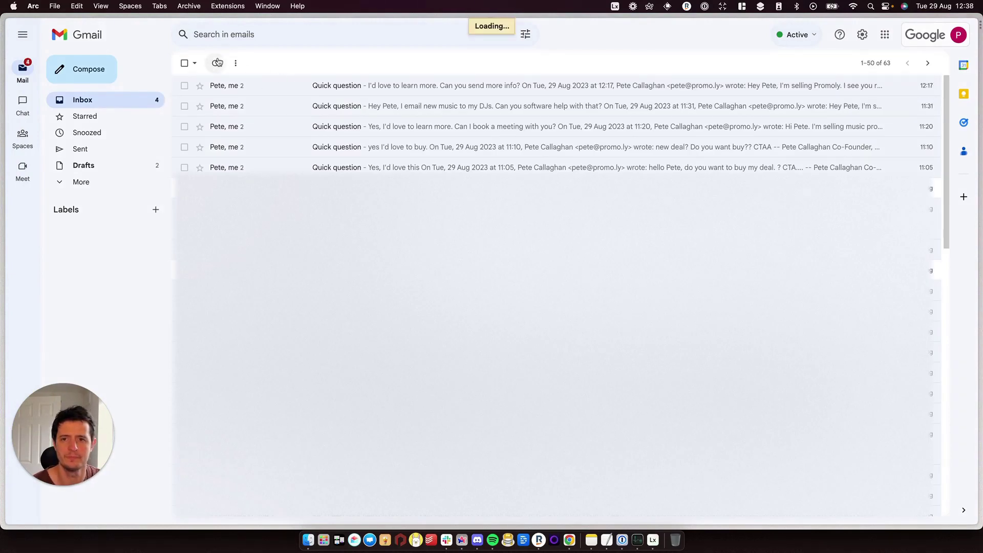
left_click(432, 90)
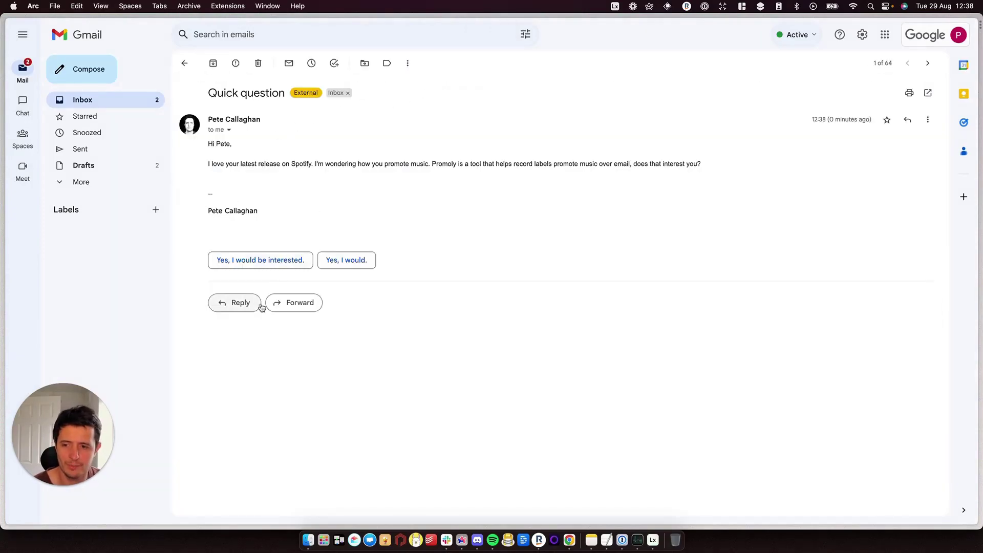
Reply to the Quick question email with 'I'd love to learn more. Can you send more information?'
left_click(236, 305)
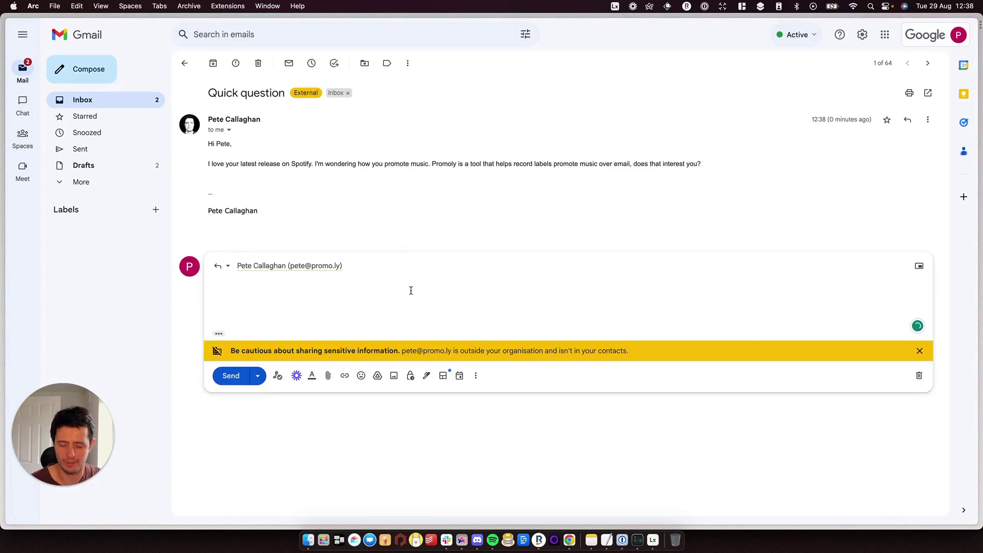
type("I'd love to learn mo")
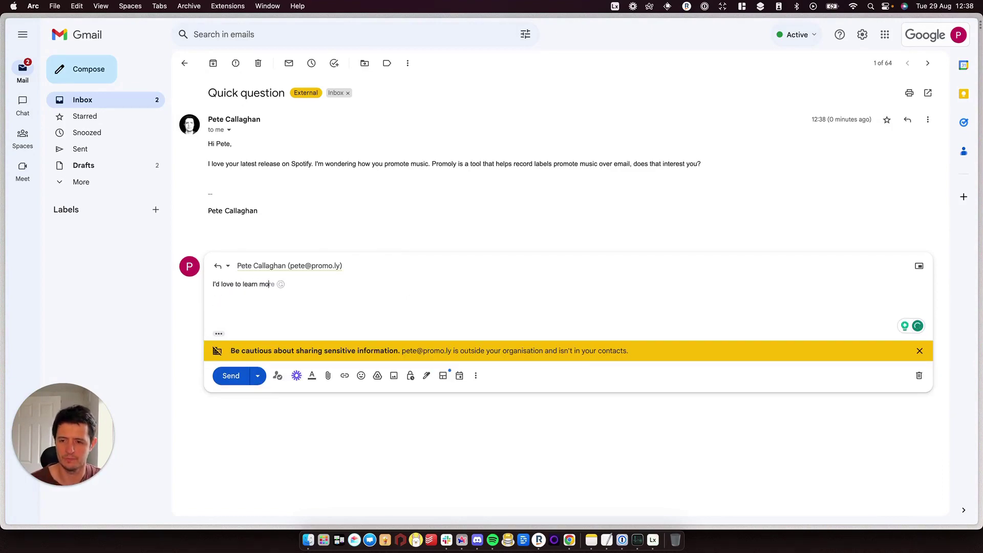
type("re. Can you ")
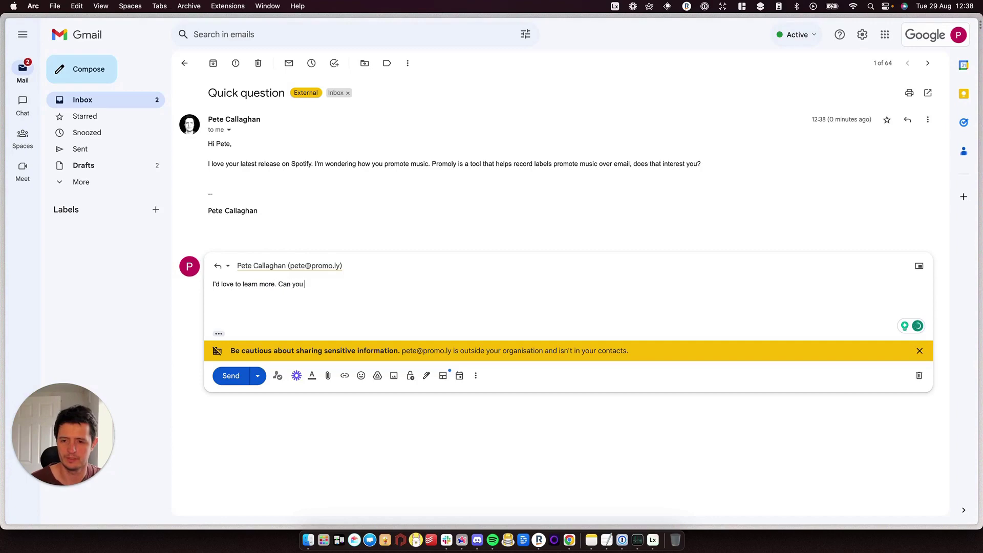
type("send more information?")
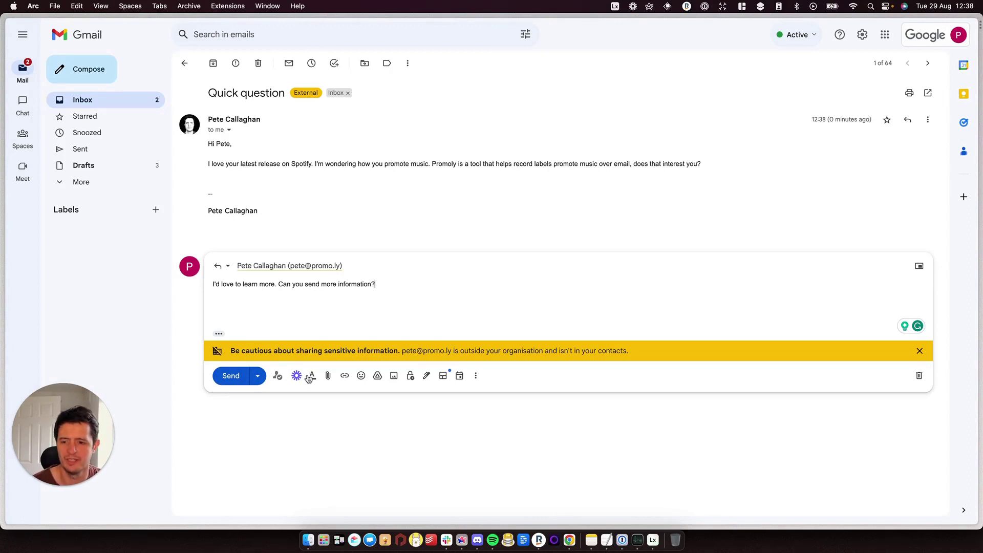
left_click(226, 381)
Switch back to the sender's account and start editing the AI Assistant: Email SDR zap's trigger
mouse_move(1, 364)
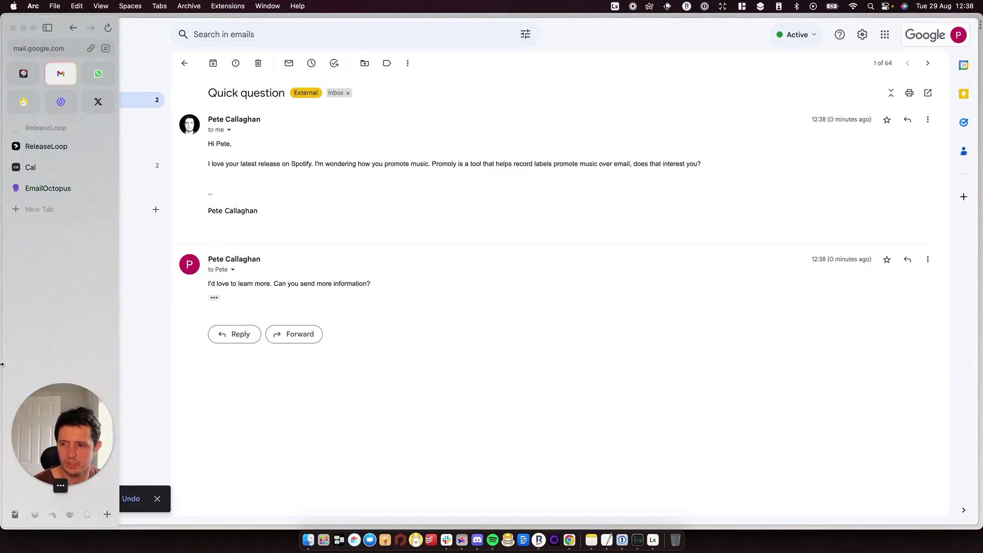
left_click(35, 514)
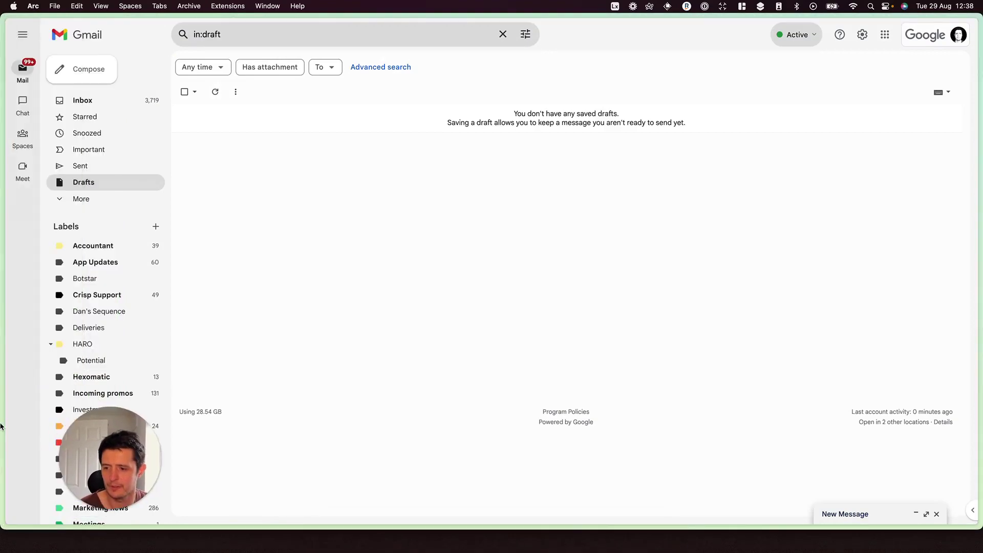
mouse_move(1, 420)
left_click(30, 400)
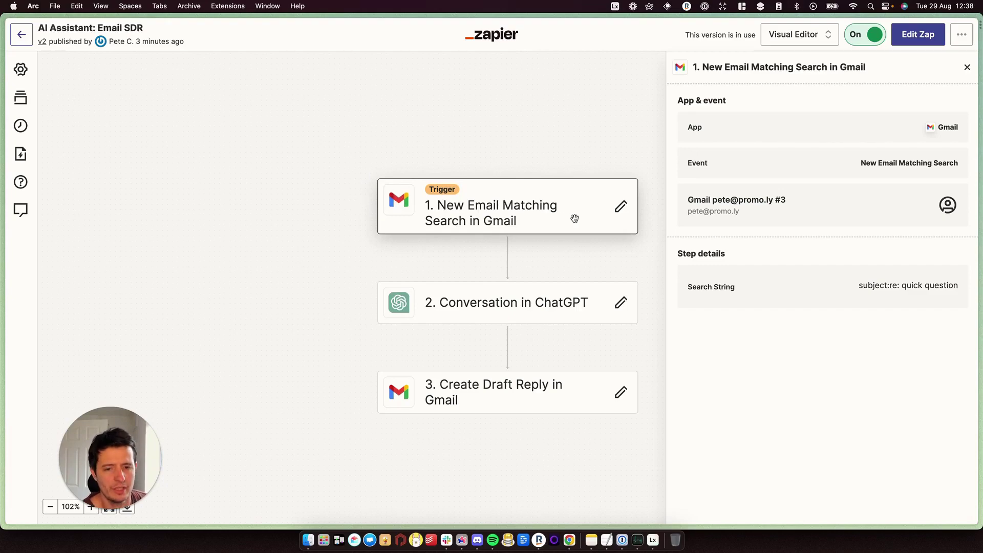
left_click(623, 208)
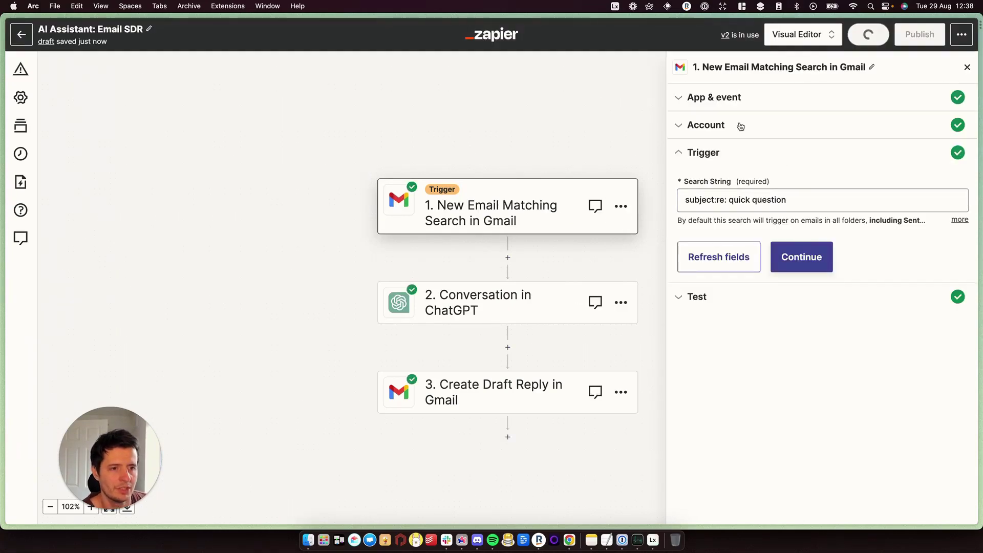
Review the trigger's Gmail account and its search string subject:re: quick question
left_click(727, 134)
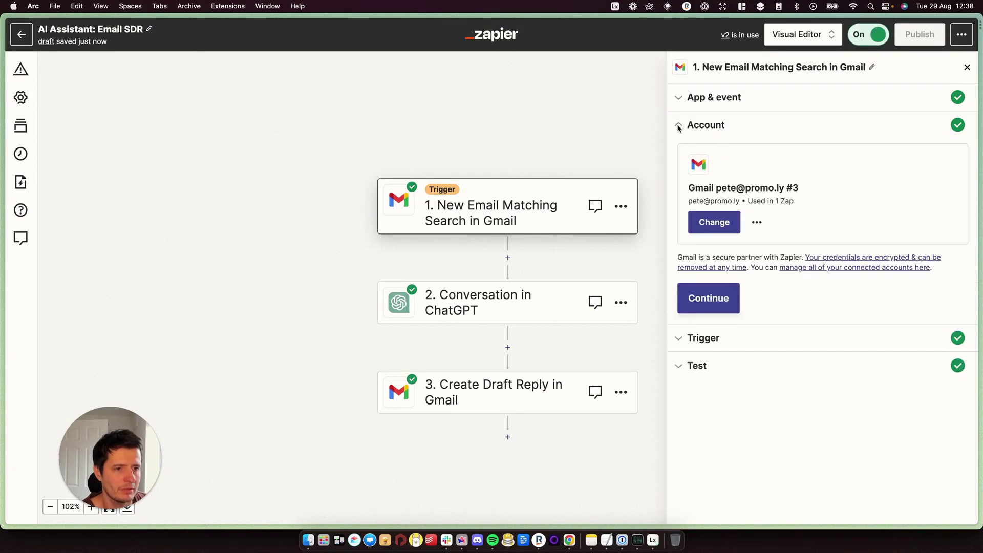
left_click(721, 331)
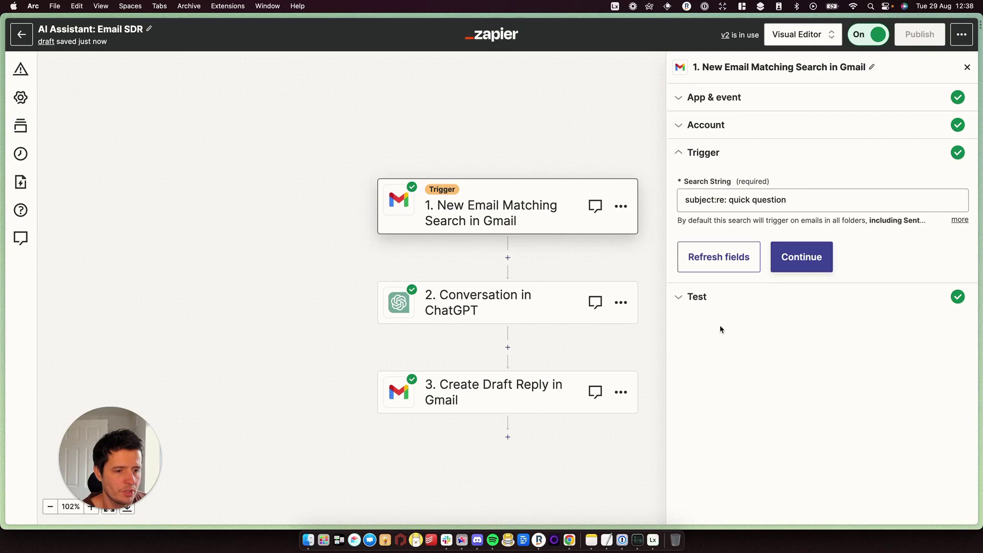
left_click(791, 202)
key("super+a")
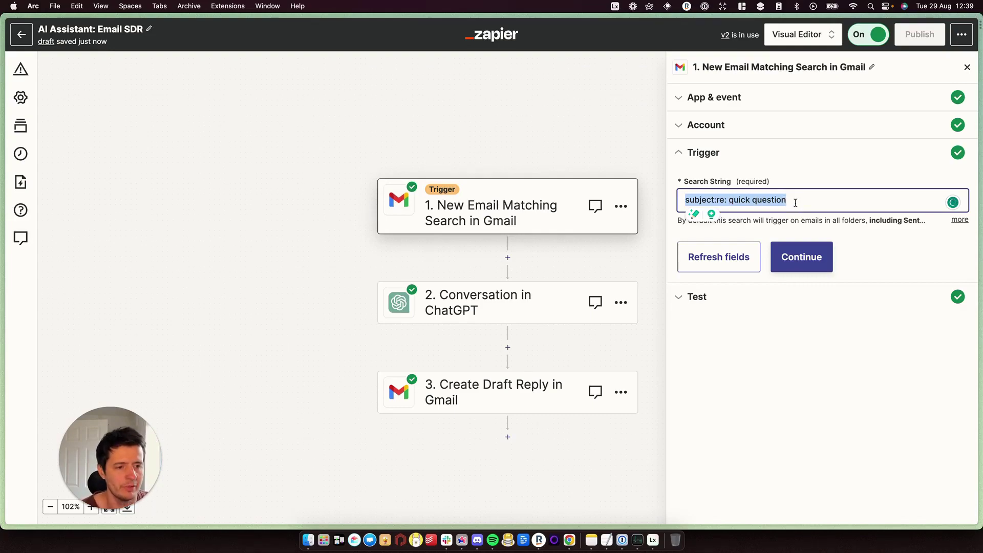
left_click(717, 200)
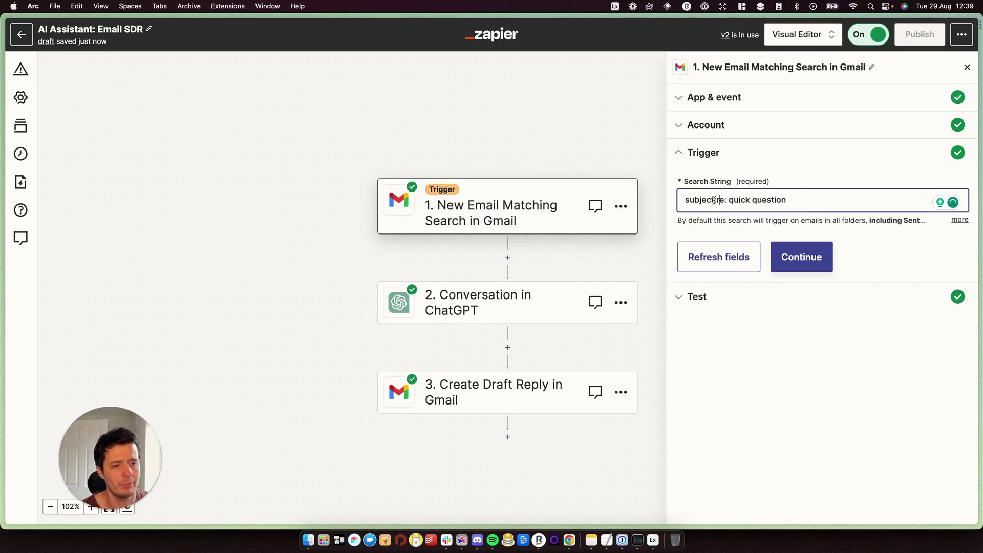
left_click_drag(715, 201, 725, 201)
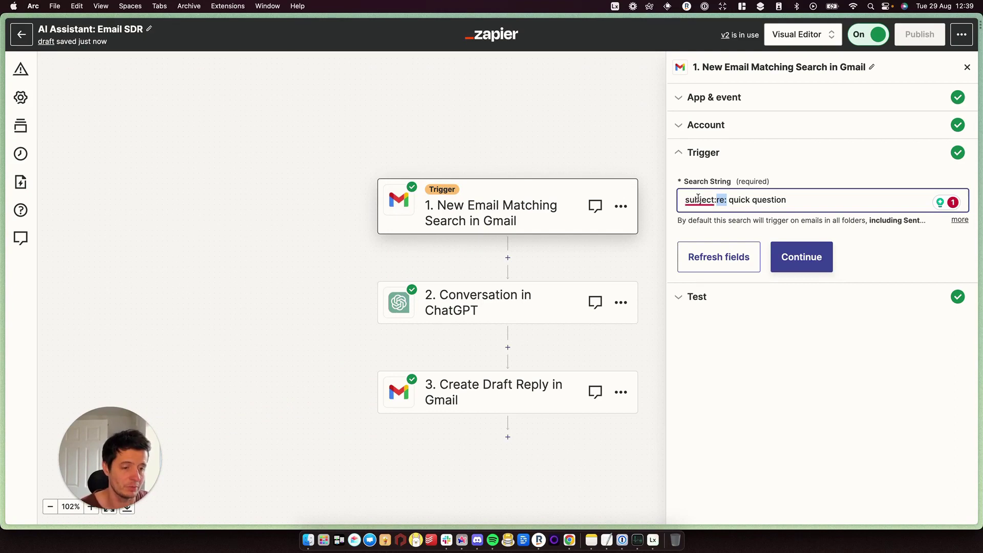
mouse_move(726, 201)
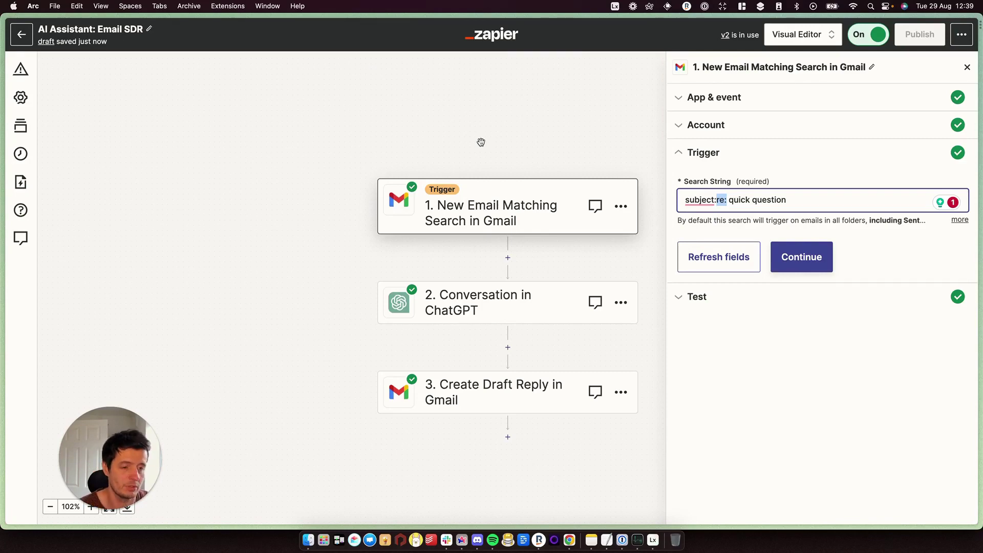
Test the Gmail trigger and load new records so Email F appears
left_click(794, 254)
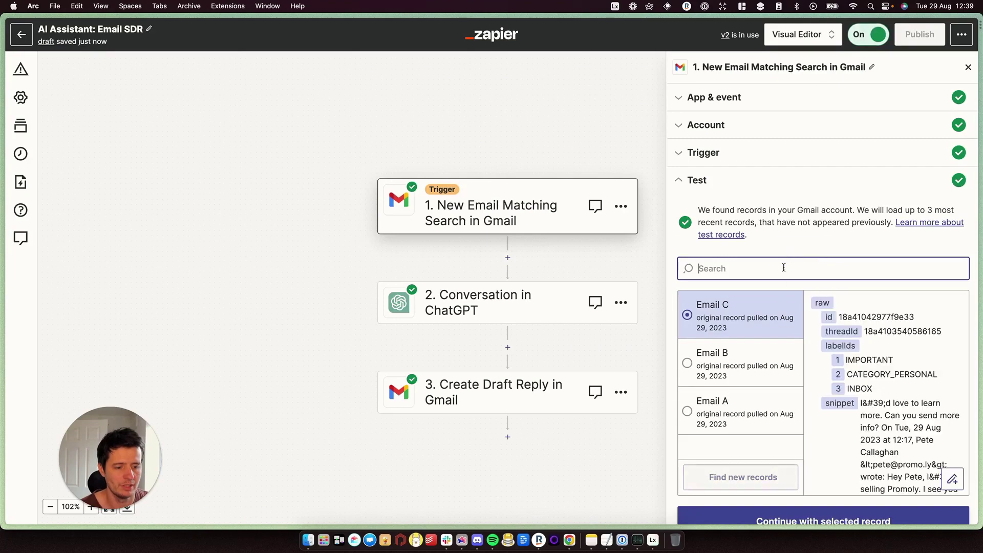
left_click(754, 463)
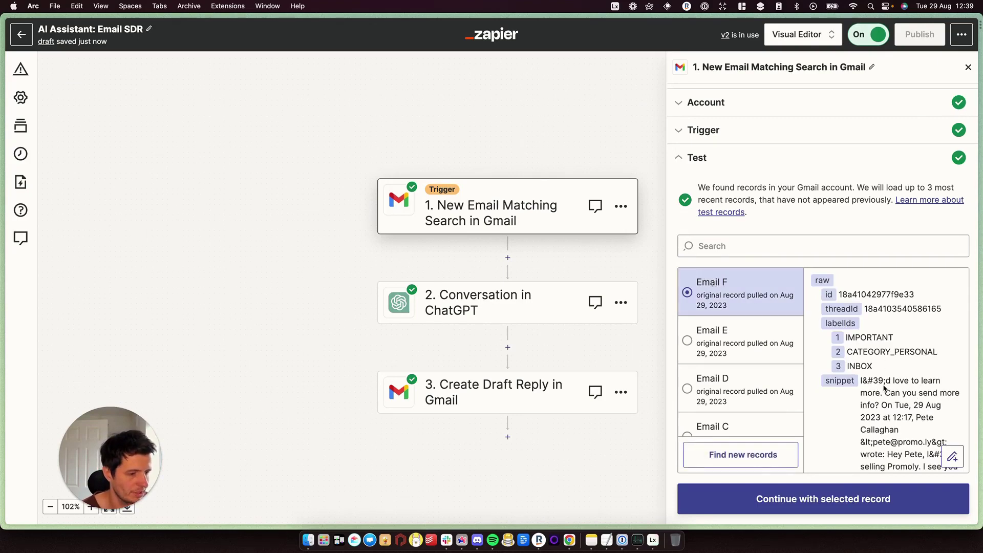
Move to the ChatGPT conversation step and review its User Message prompt with the mapped Body Plain
left_click(838, 499)
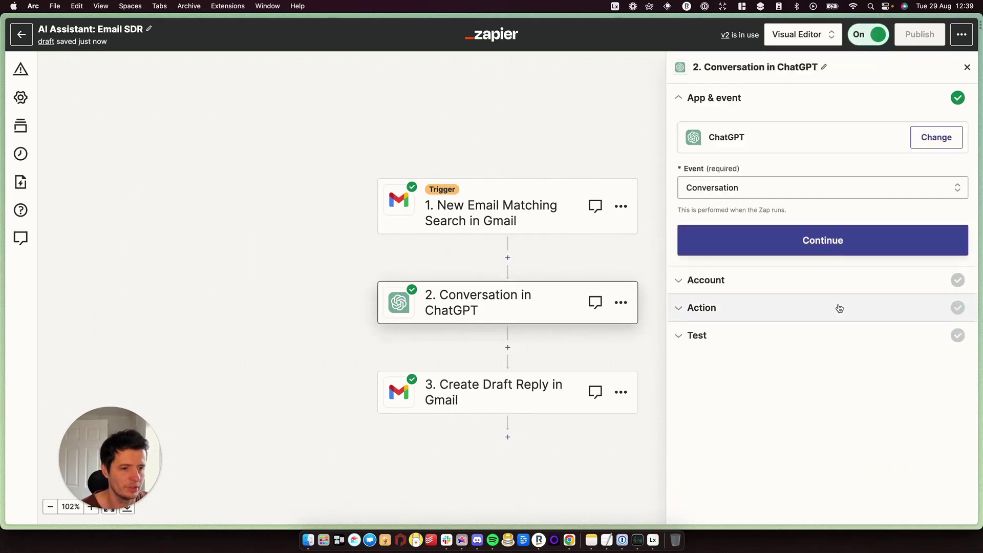
left_click(812, 243)
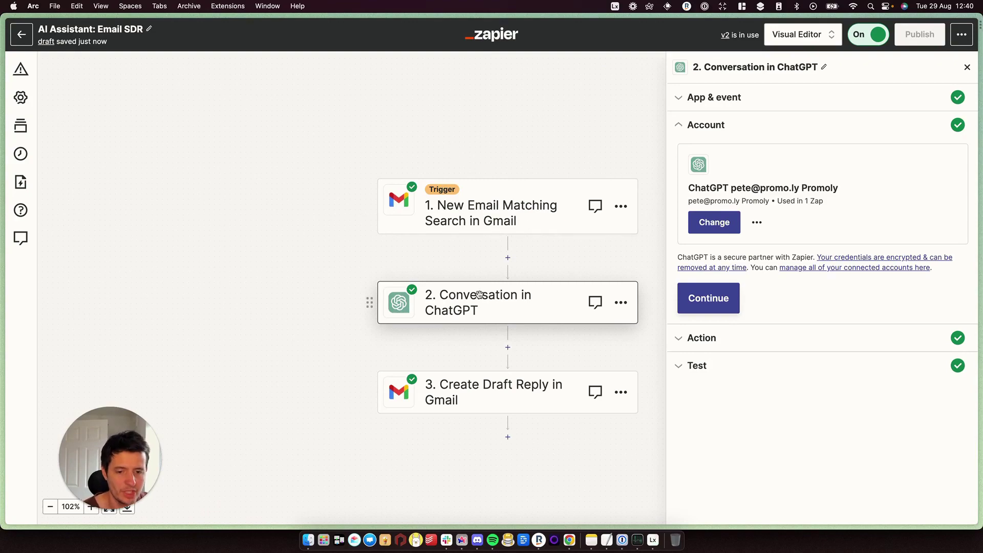
left_click(704, 338)
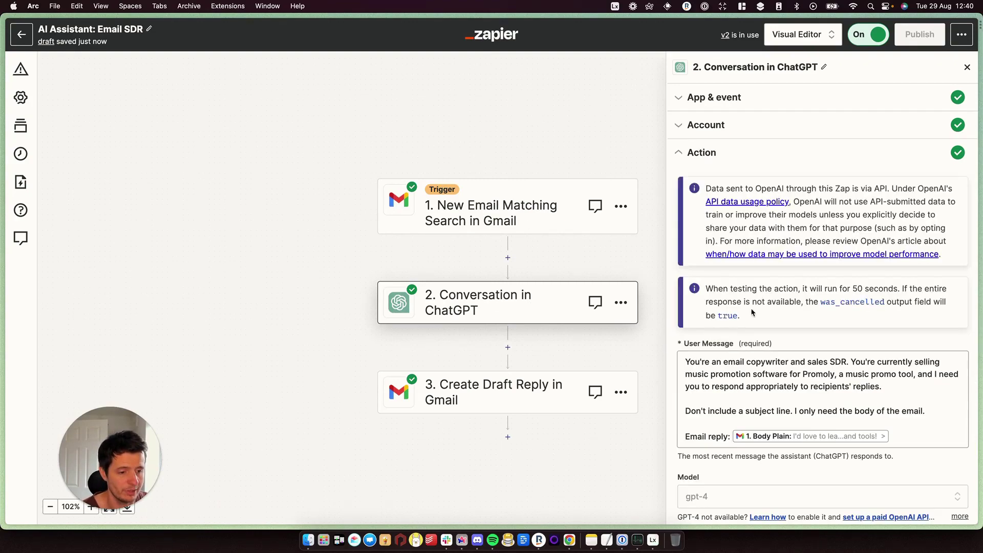
scroll(762, 254, "down", 5)
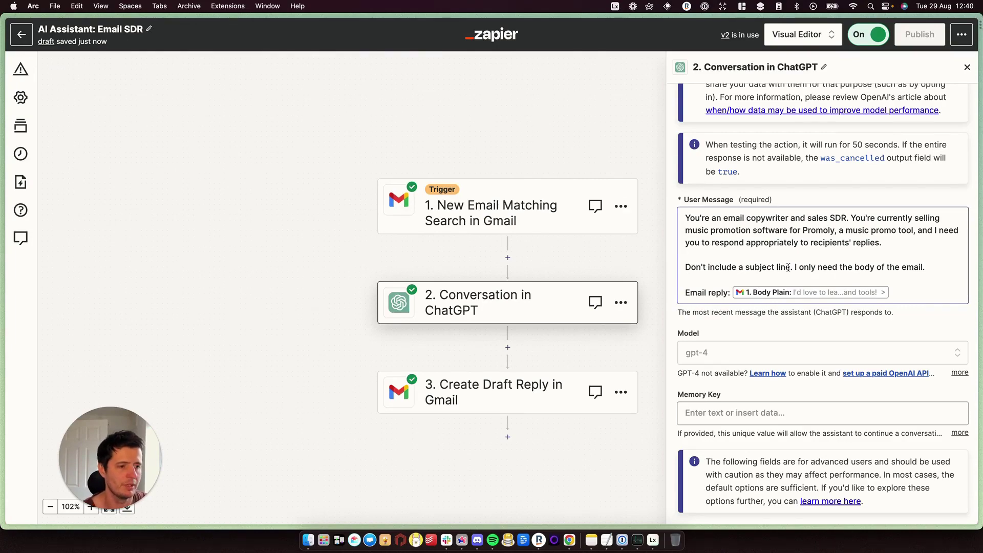
left_click_drag(788, 267, 929, 267)
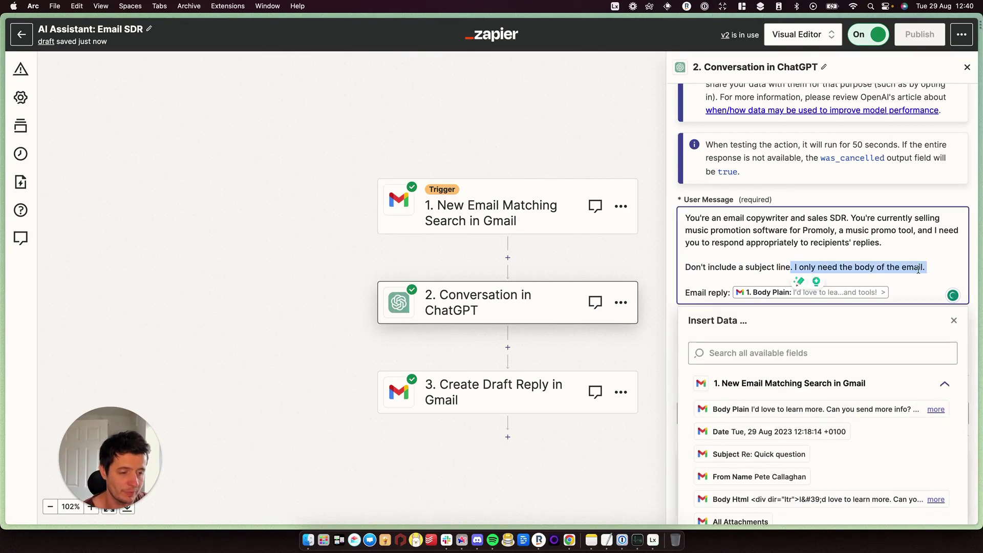
left_click(920, 267)
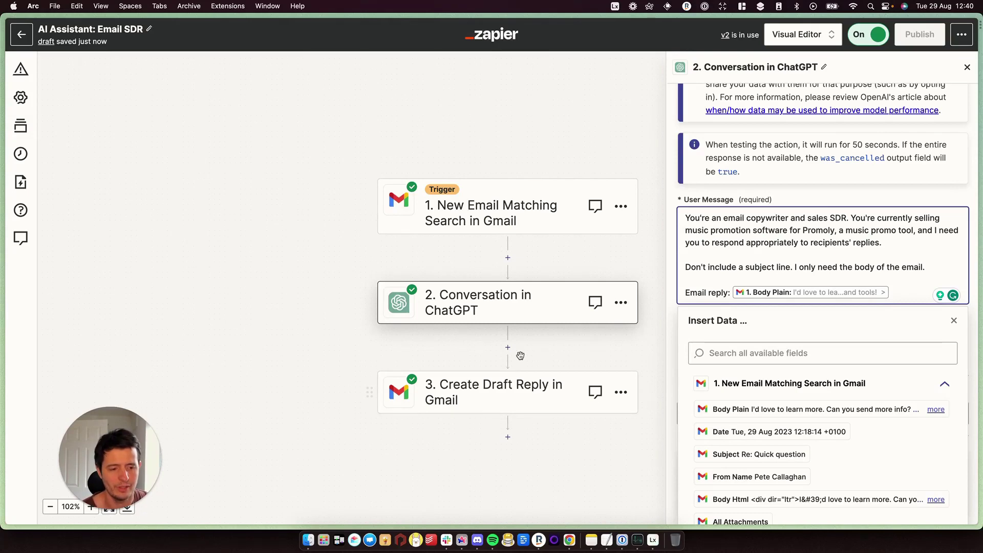
left_click(952, 321)
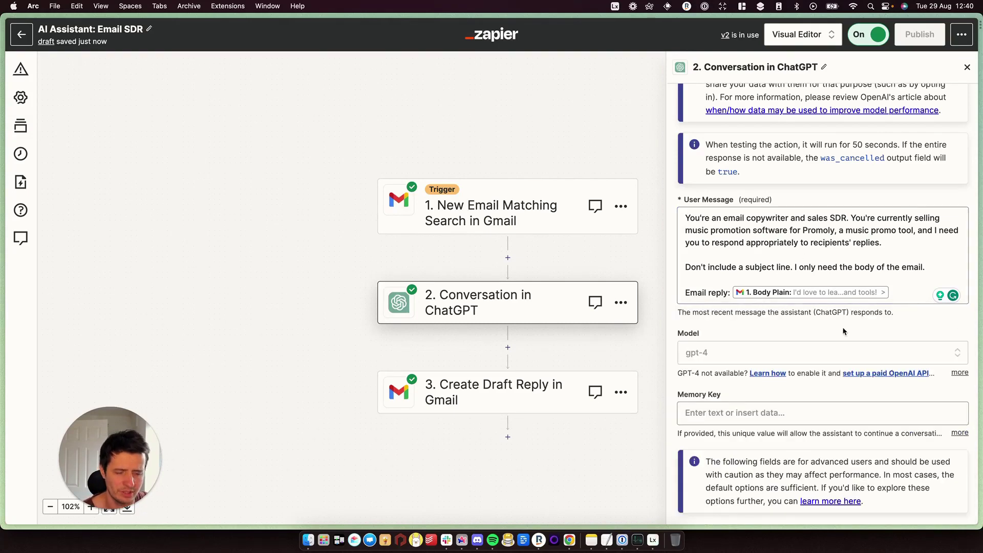
scroll(835, 333, "down", 2)
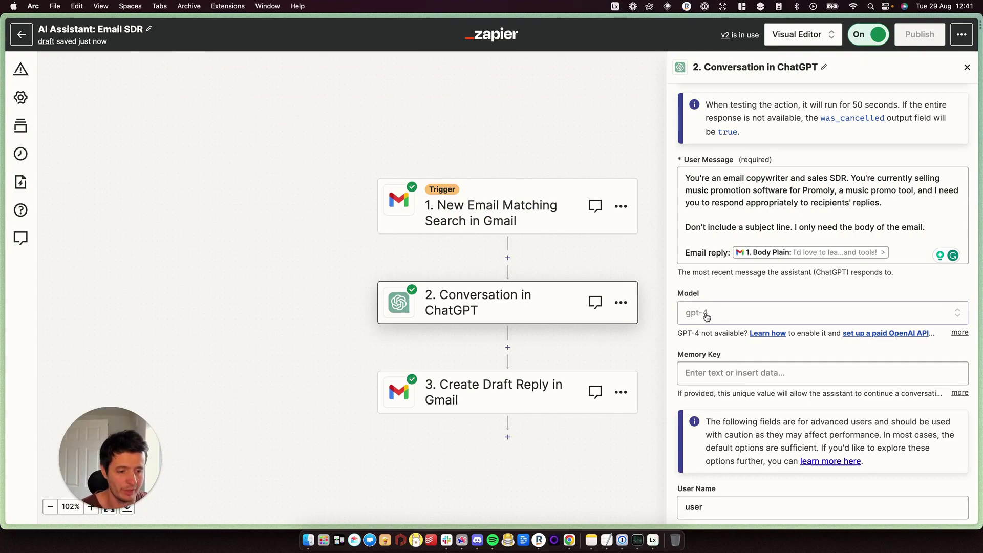
scroll(702, 320, "down", 1)
scroll(695, 323, "down", 10)
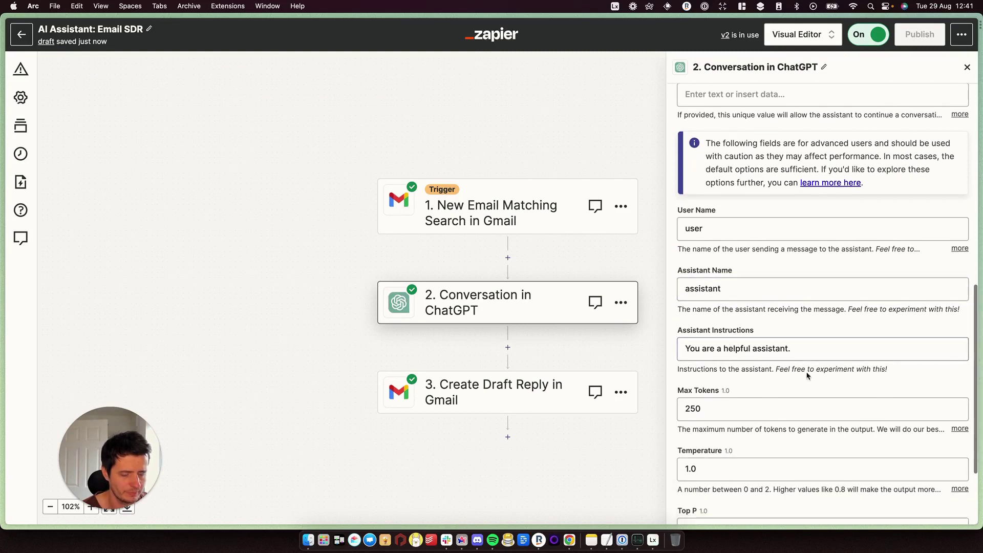
scroll(727, 333, "down", 4)
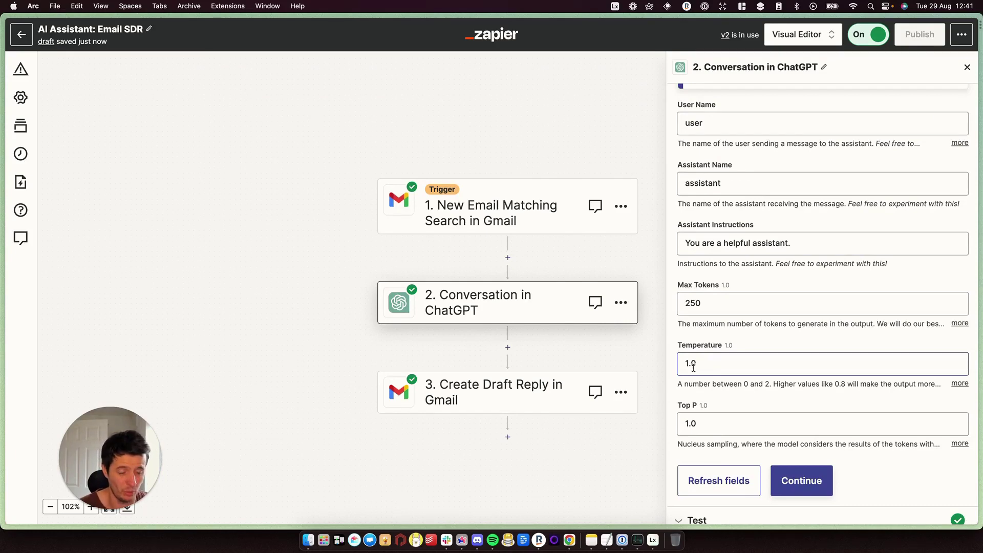
scroll(696, 364, "down", 1)
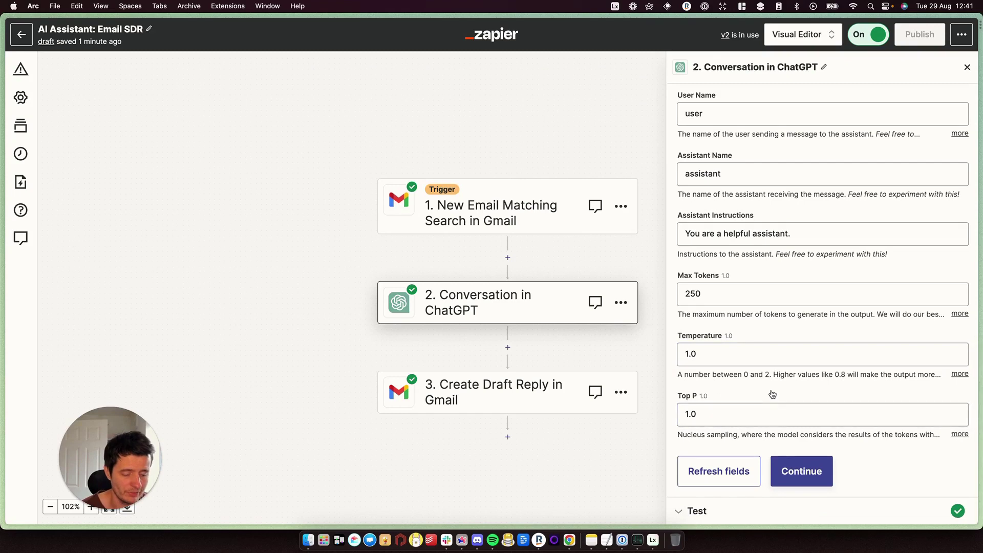
Retest the ChatGPT step and review the gpt-4 reply describing Promoly's features
left_click(705, 512)
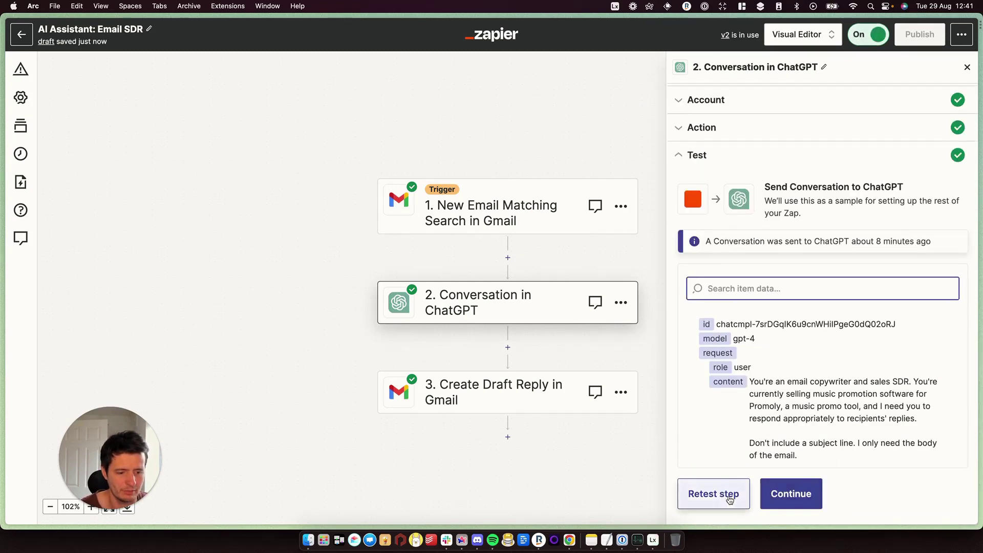
left_click(718, 499)
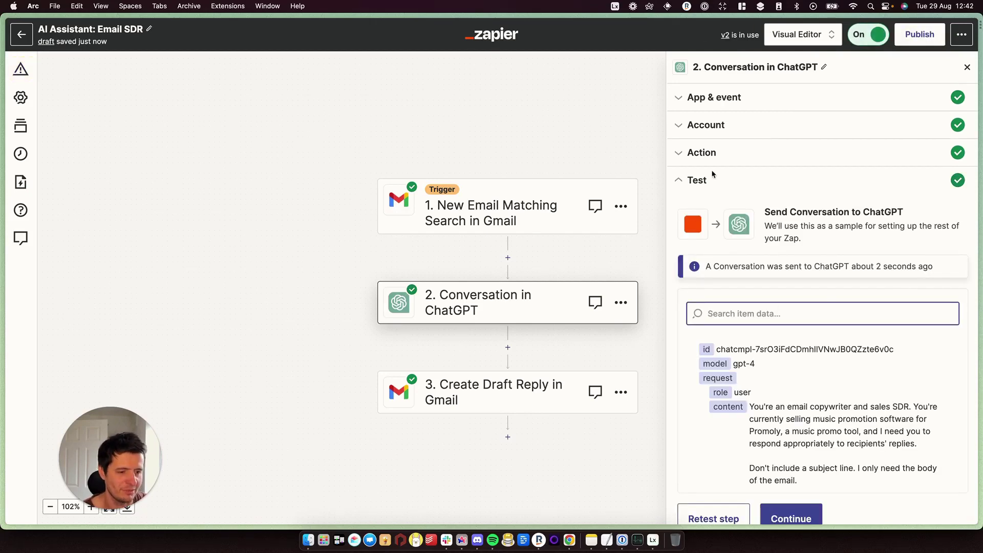
scroll(868, 354, "down", 3)
scroll(868, 354, "down", 10)
scroll(860, 367, "up", 8)
scroll(853, 380, "down", 15)
scroll(853, 380, "up", 10)
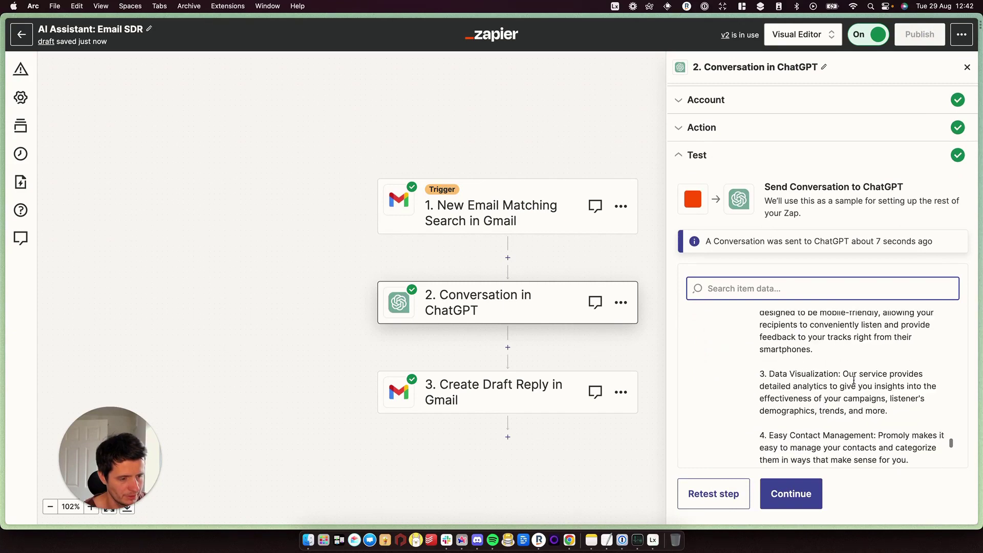
scroll(824, 395, "up", 4)
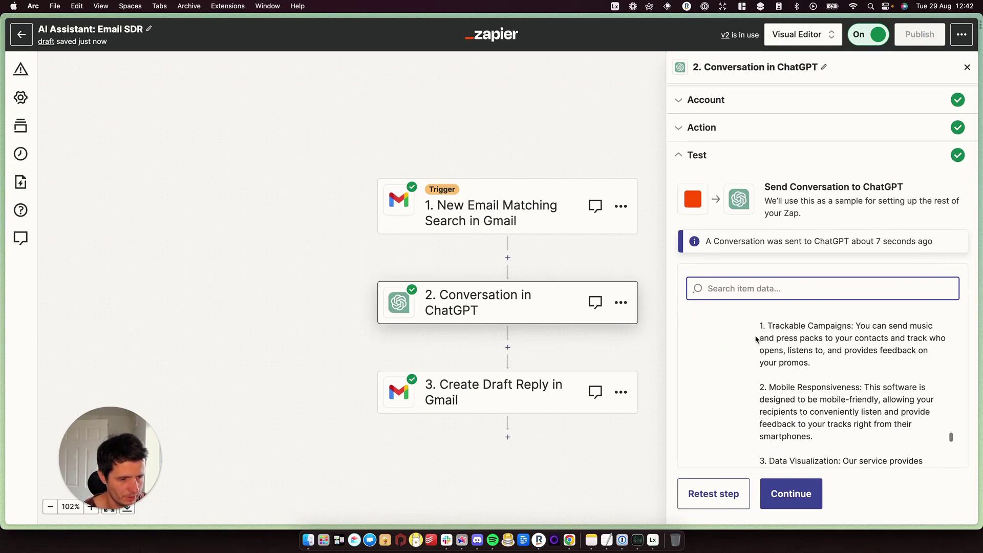
scroll(798, 356, "up", 5)
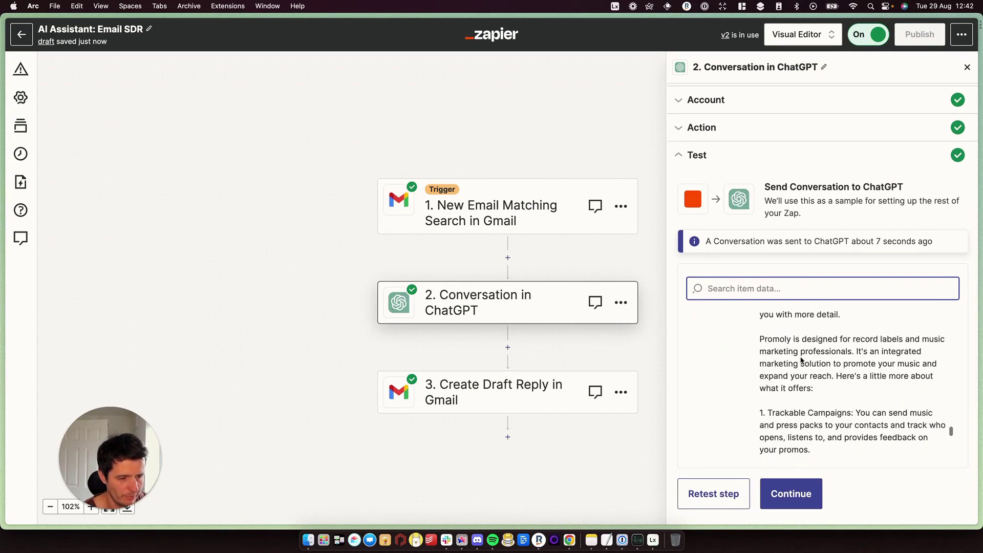
Retest the Create Draft Reply in Gmail step to generate the draft
left_click(802, 493)
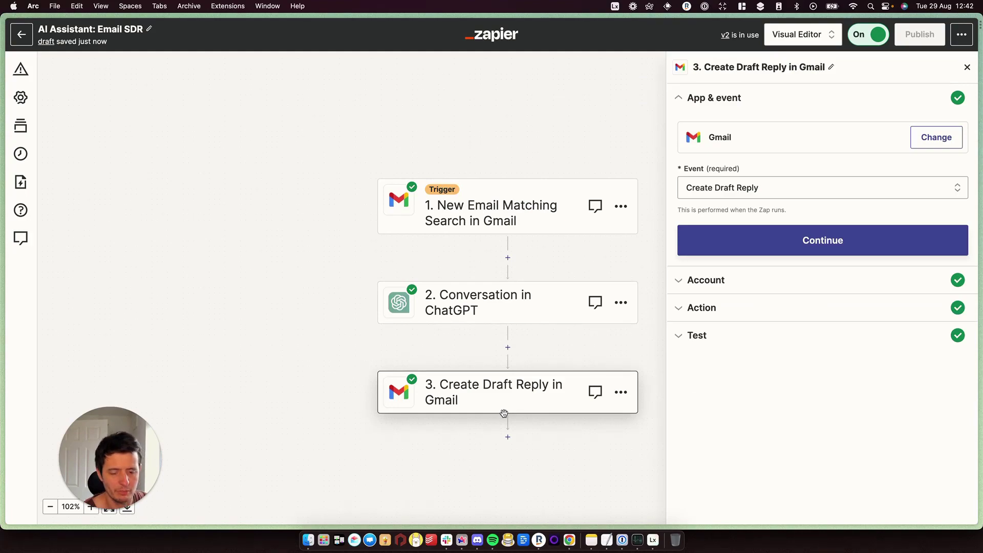
left_click(705, 334)
left_click(716, 495)
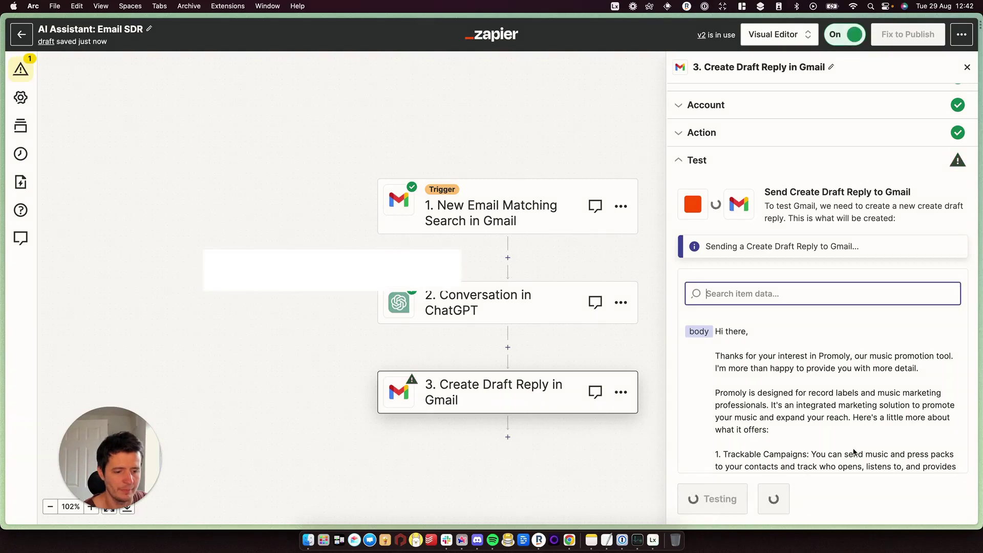
Refresh Gmail Drafts and open the Quick question thread to view the AI-written reply
mouse_move(3, 77)
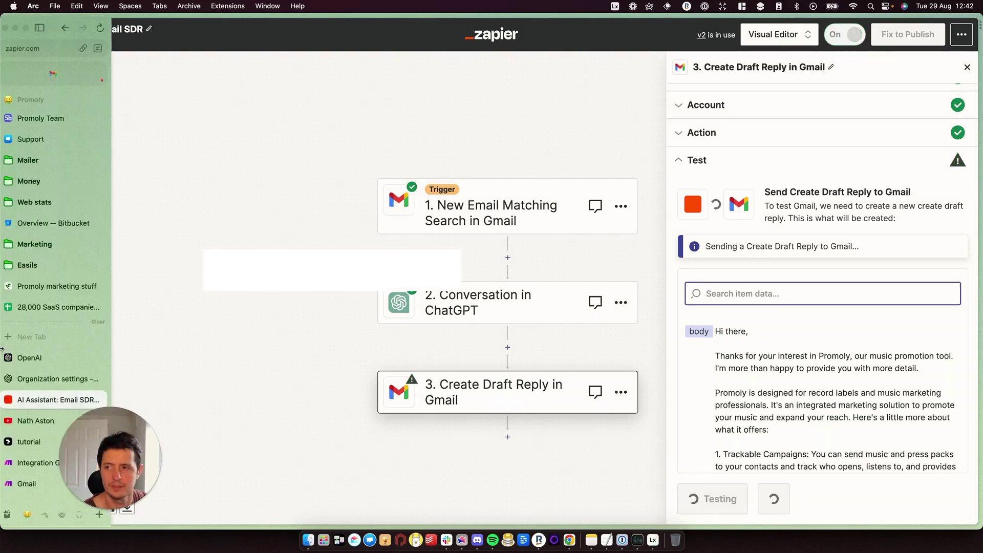
left_click(47, 76)
left_click(215, 94)
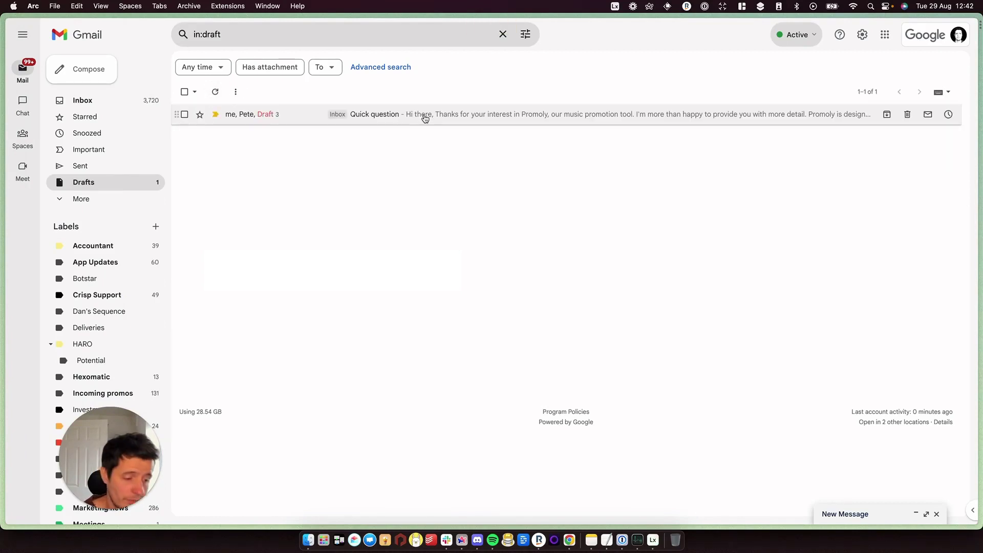
left_click(425, 118)
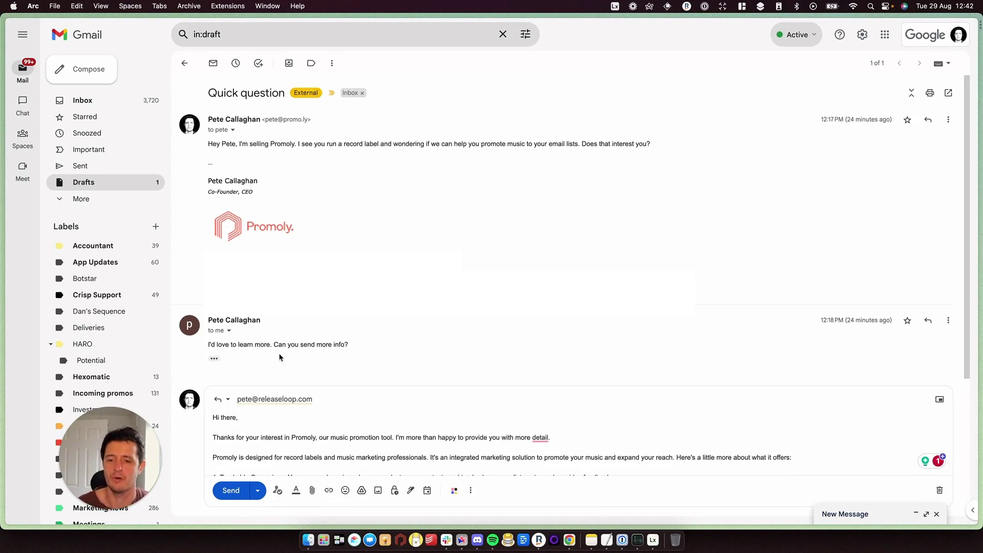
scroll(397, 346, "down", 5)
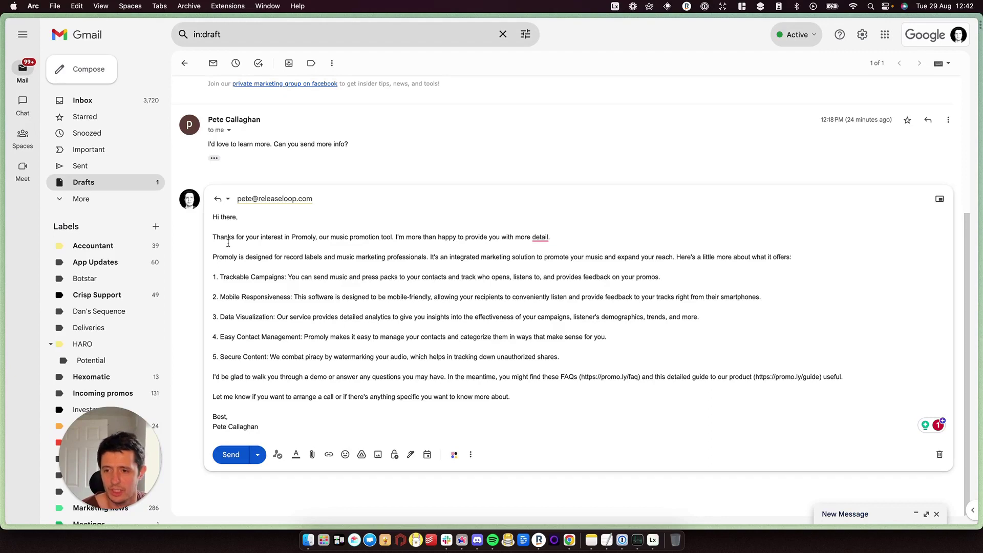
Replace 'there' in the greeting with the recipient's first name, then review list items 4 and 5
left_click_drag(221, 217, 238, 217)
type("Oet")
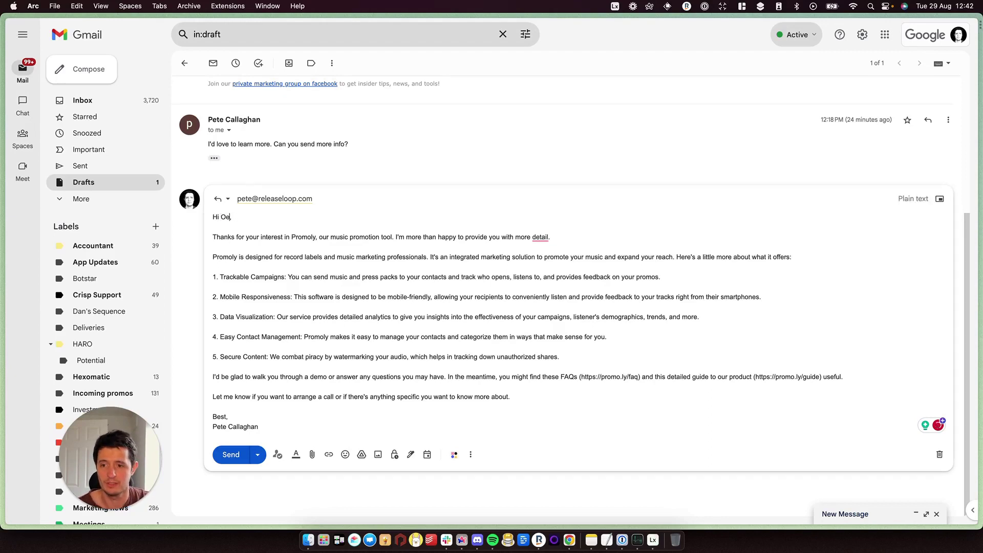
type("Pet")
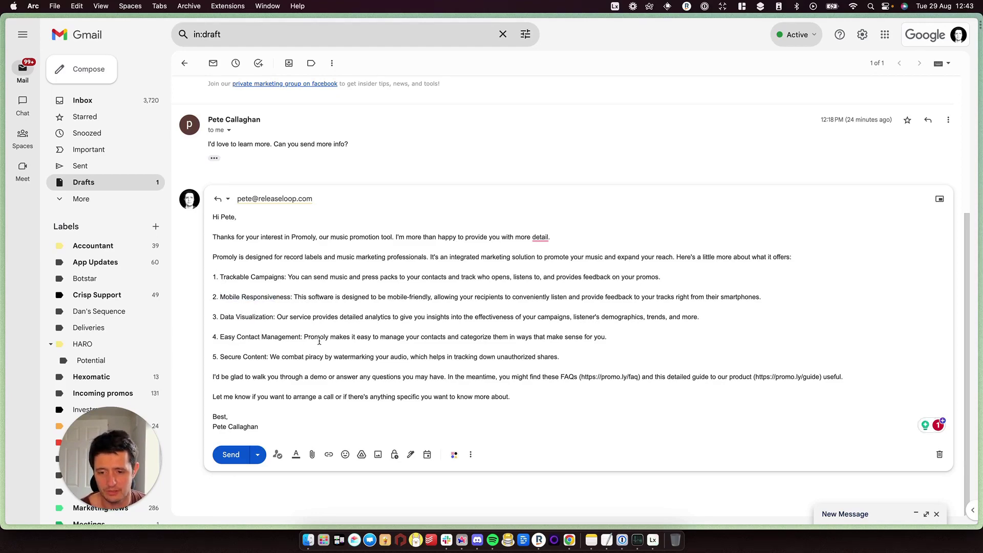
left_click(261, 338)
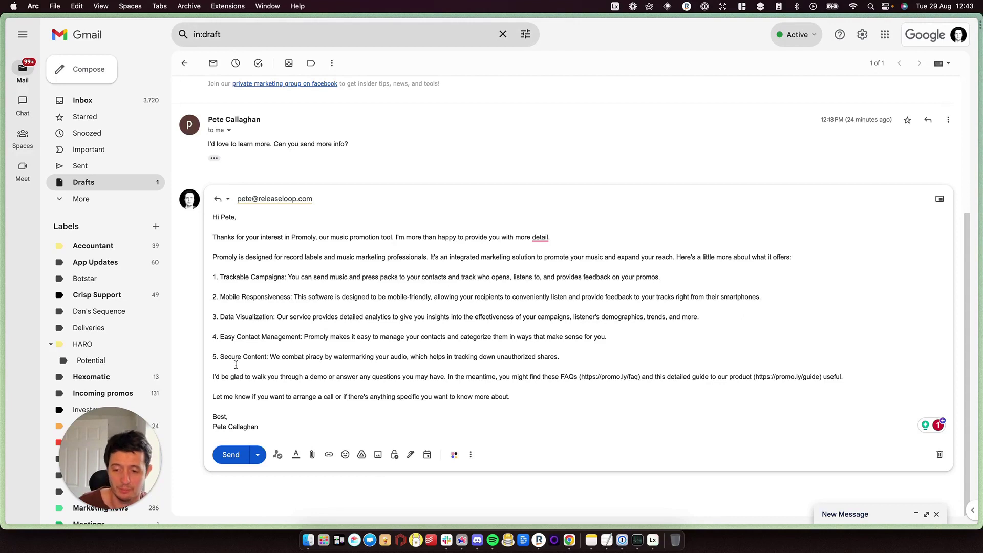
left_click_drag(226, 357, 559, 367)
left_click(569, 359)
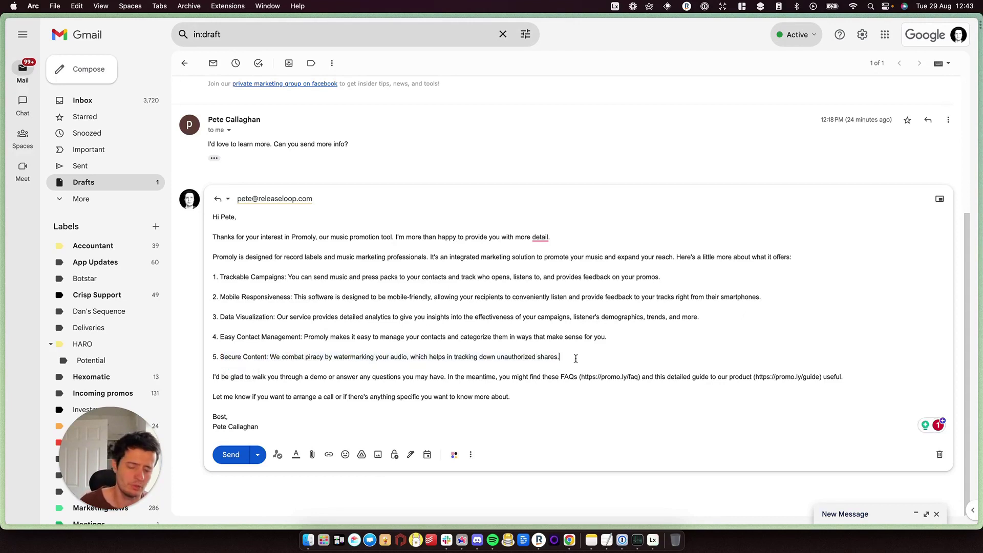